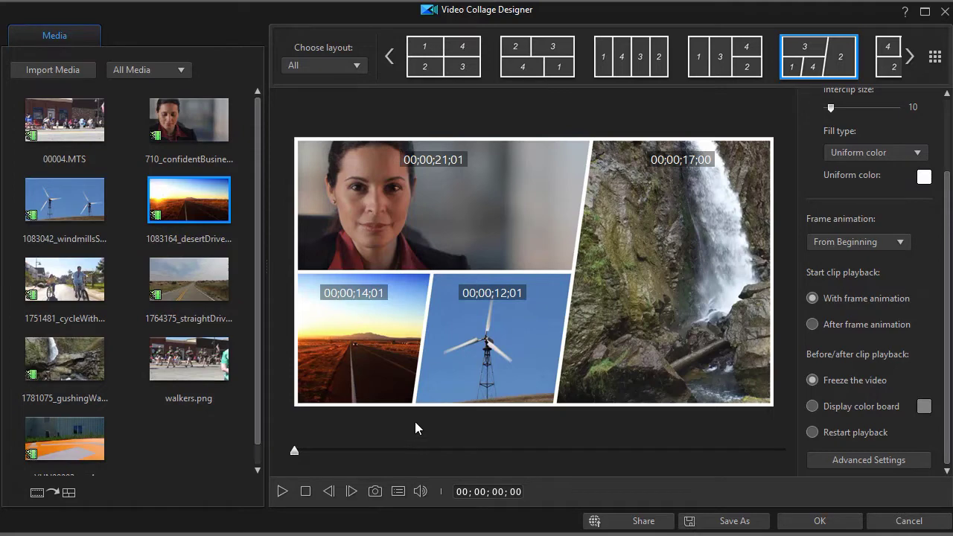
- Check the advanced playback settings, close them unchanged, then play the four-clip collage preview
mouse_move(474, 223)
mouse_move(549, 174)
click(856, 466)
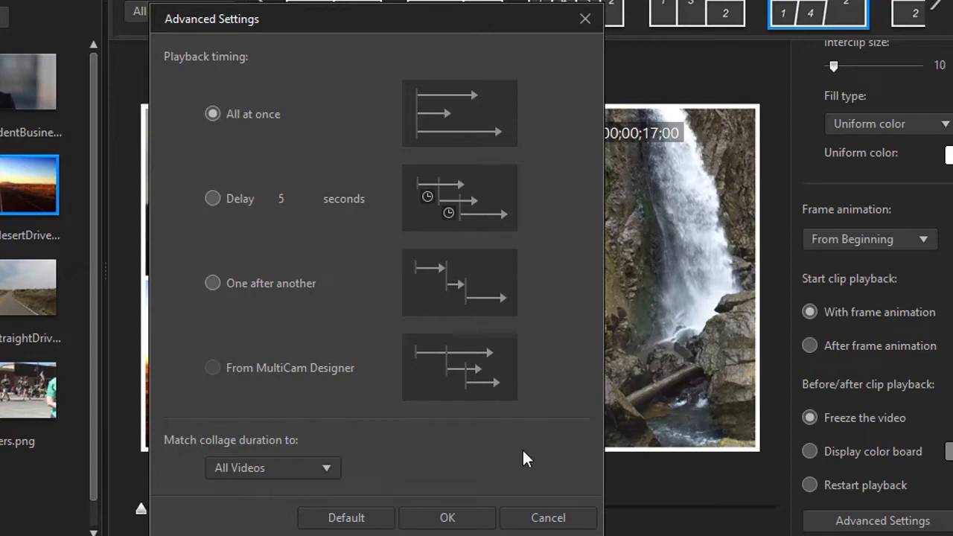
click(537, 518)
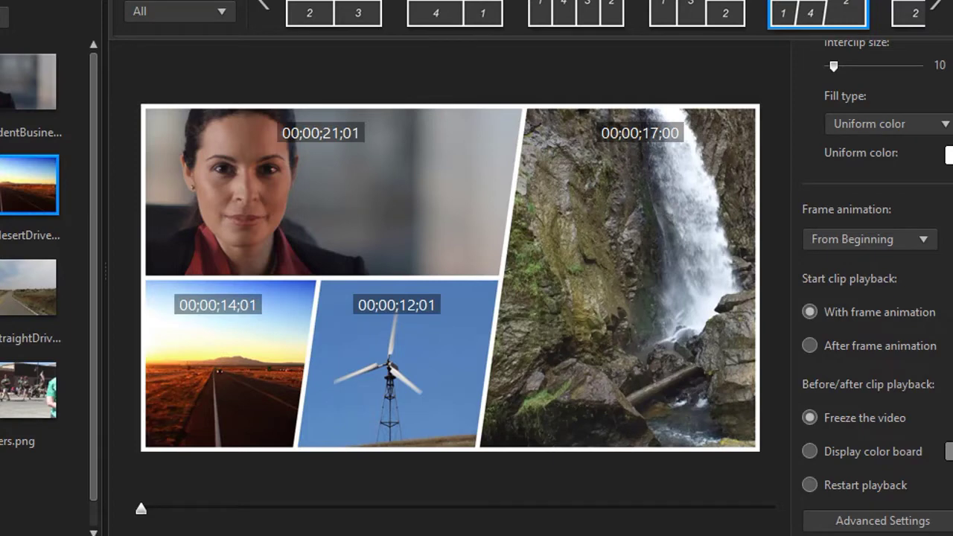
key(space)
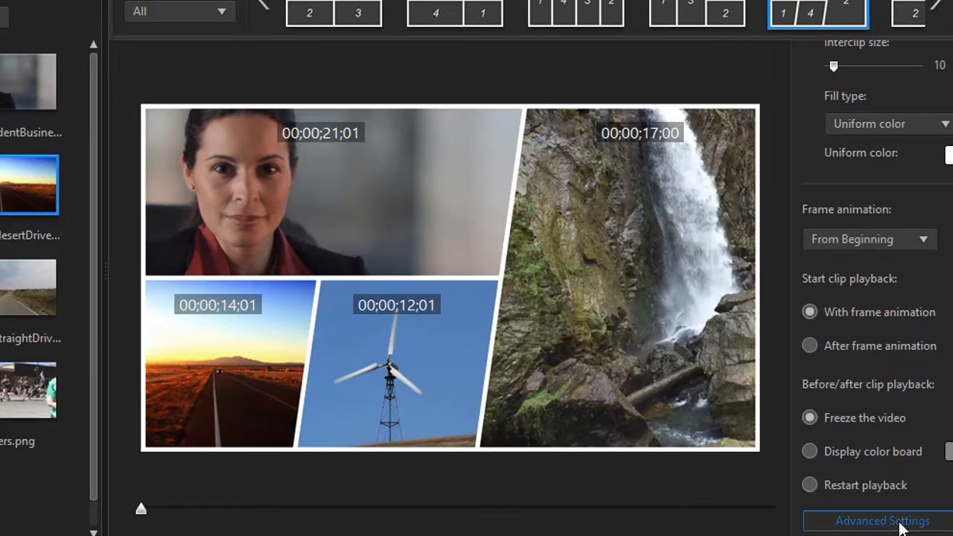
- Set the collage clips to start staggered with a 5-second delay and apply it
click(900, 521)
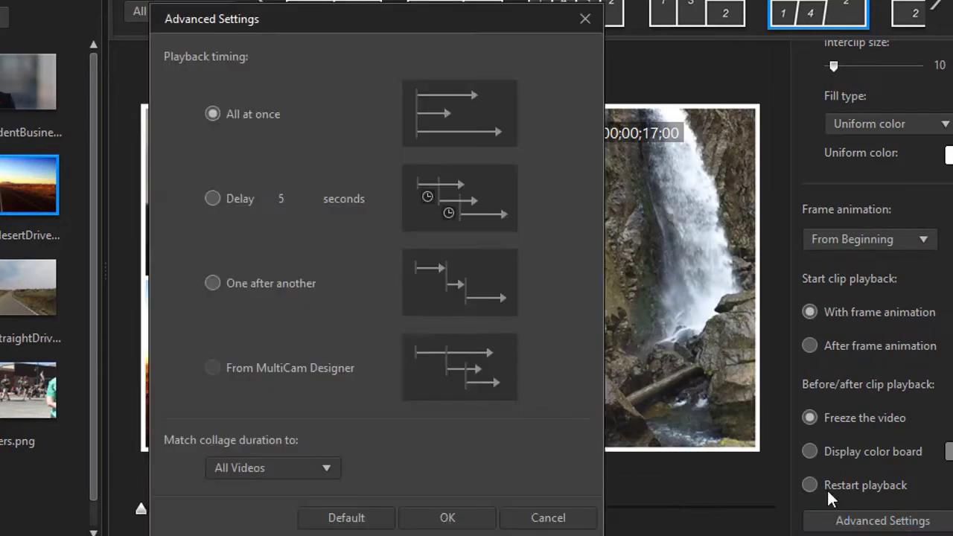
click(211, 199)
mouse_move(290, 198)
drag(404, 27, 41, 15)
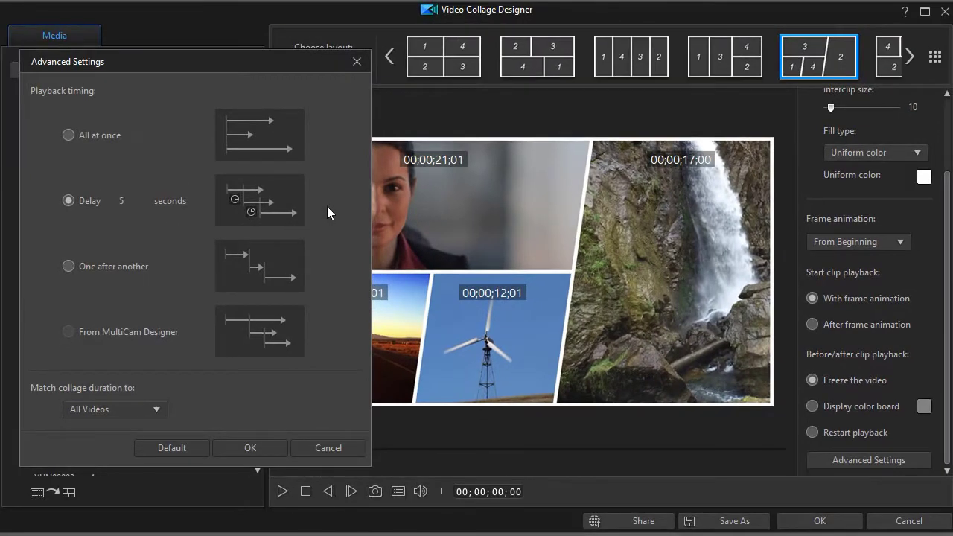
click(250, 447)
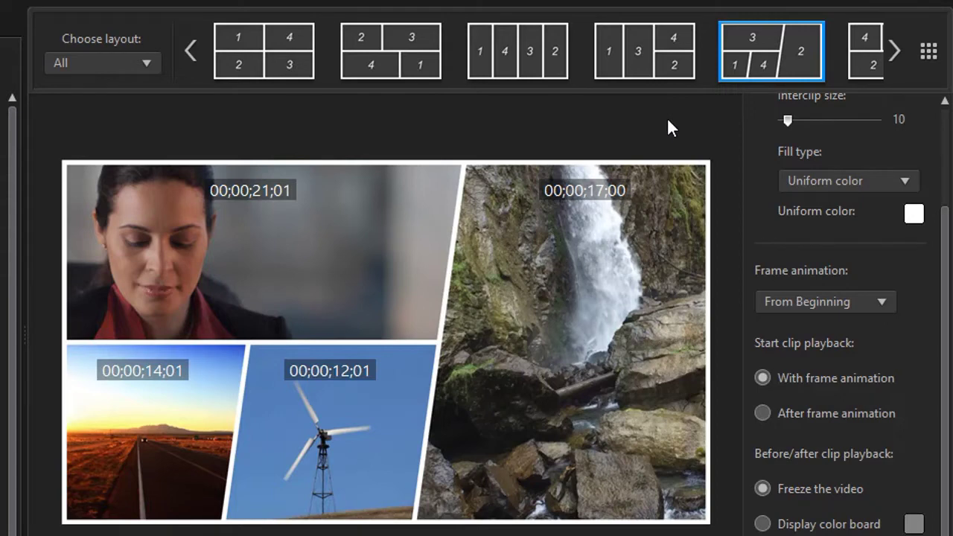
- Swap the waterfall into the lower-left slot and the sunset road into the tall right slot, then preview
mouse_move(574, 219)
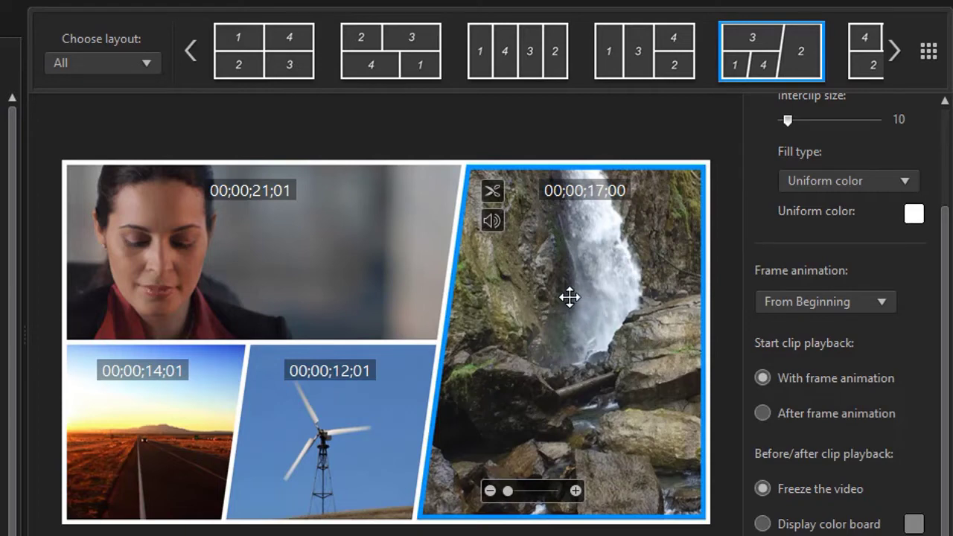
drag(569, 294, 162, 434)
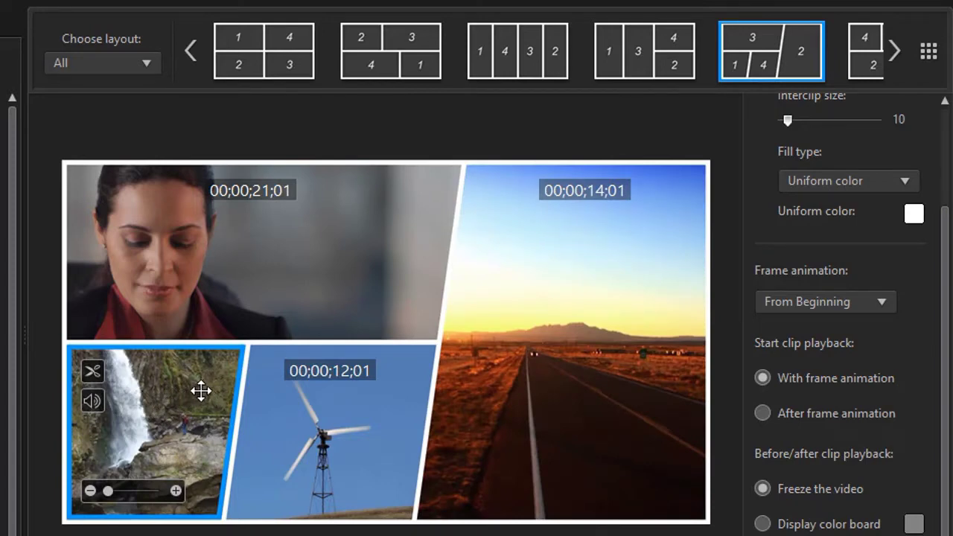
mouse_move(677, 358)
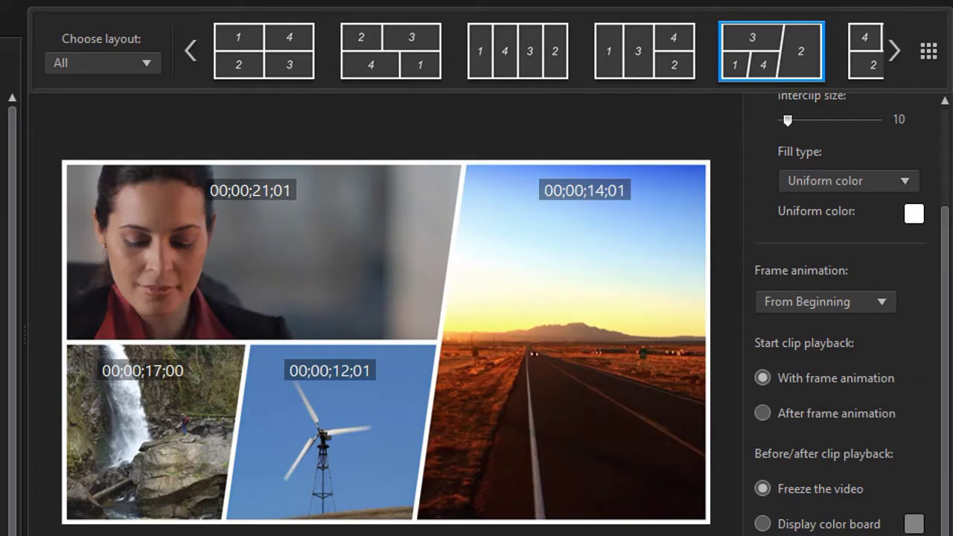
key(space)
key(space)
- Freeze clips before and after they play, with playback timing set to One after another
click(764, 485)
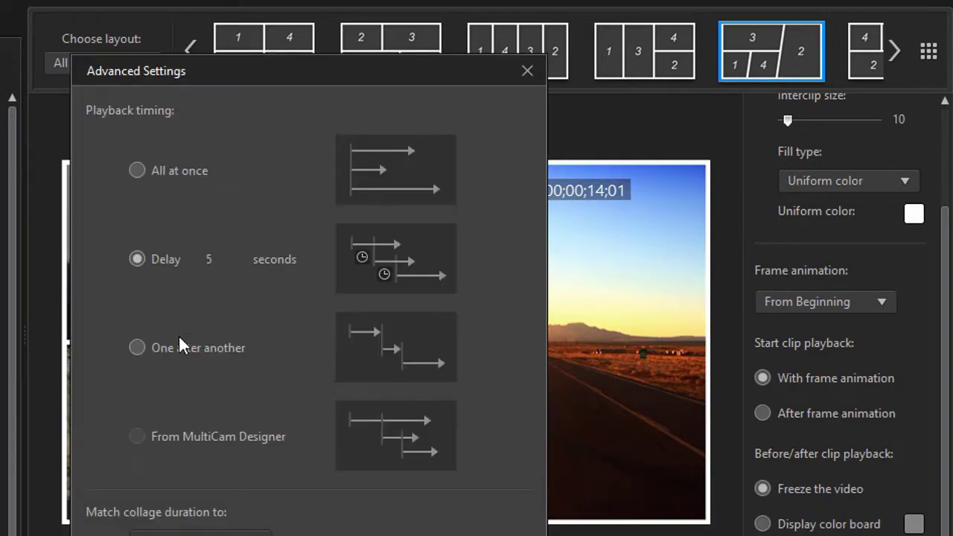
click(137, 349)
key(Escape)
- Select the lower-left waterfall clip and play the collage preview to about 00;00;39;17
click(143, 514)
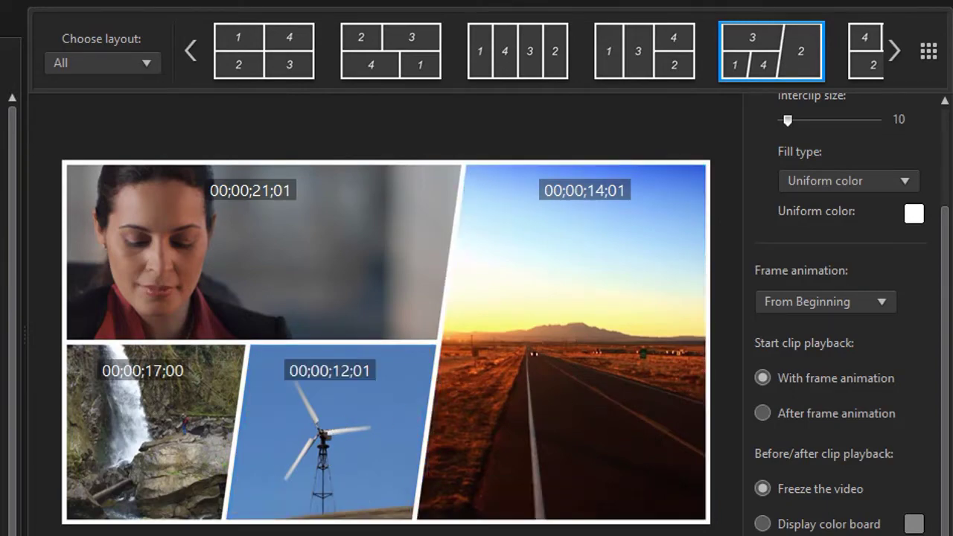
key(space)
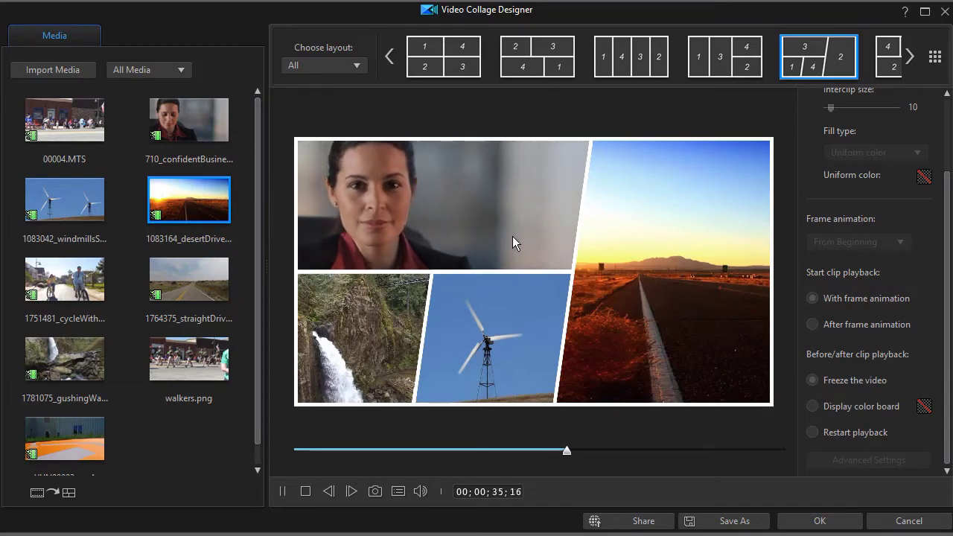
- Stop the preview and reopen Advanced Settings, showing One after another and All Videos matching
click(305, 495)
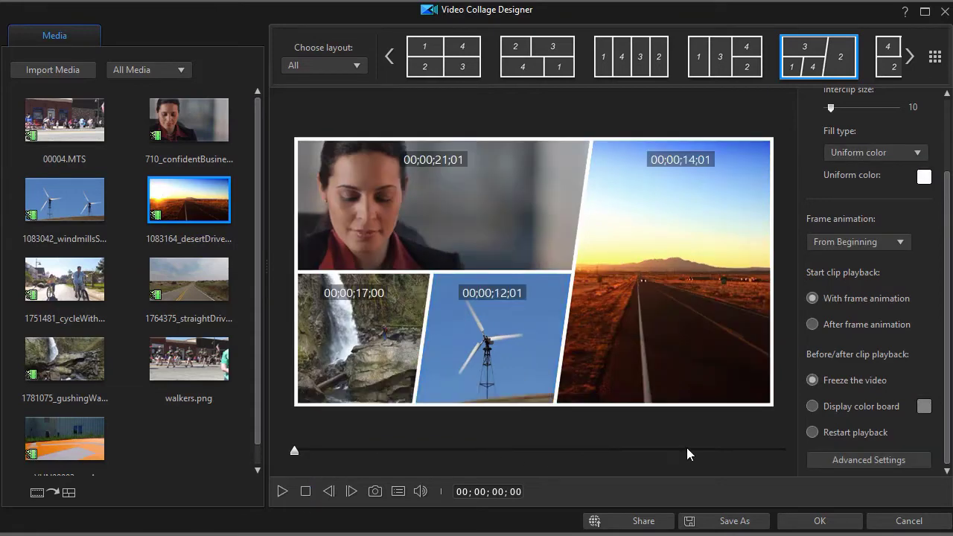
click(851, 463)
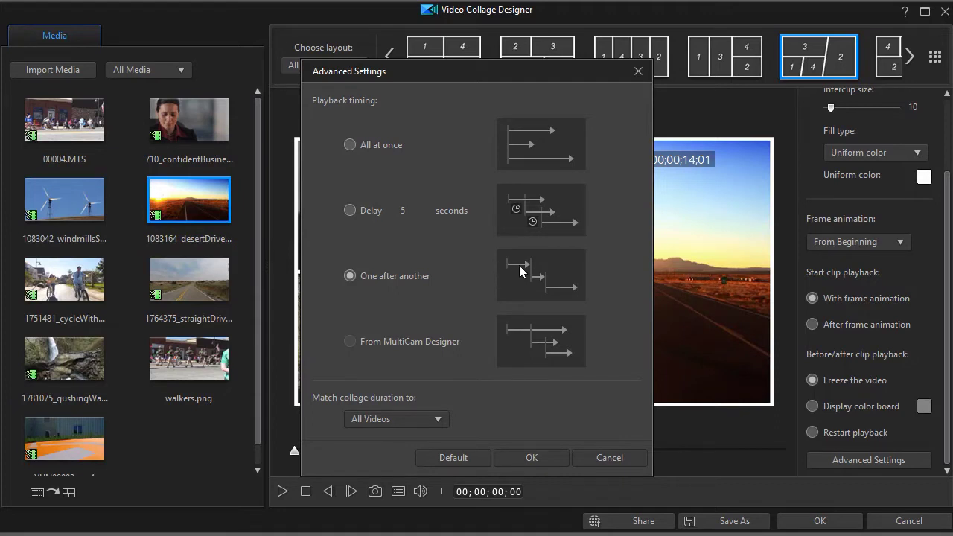
- Replace the lower-left waterfall clip with walkers.png and confirm its 00;00;07;00 duration
click(640, 72)
mouse_move(478, 194)
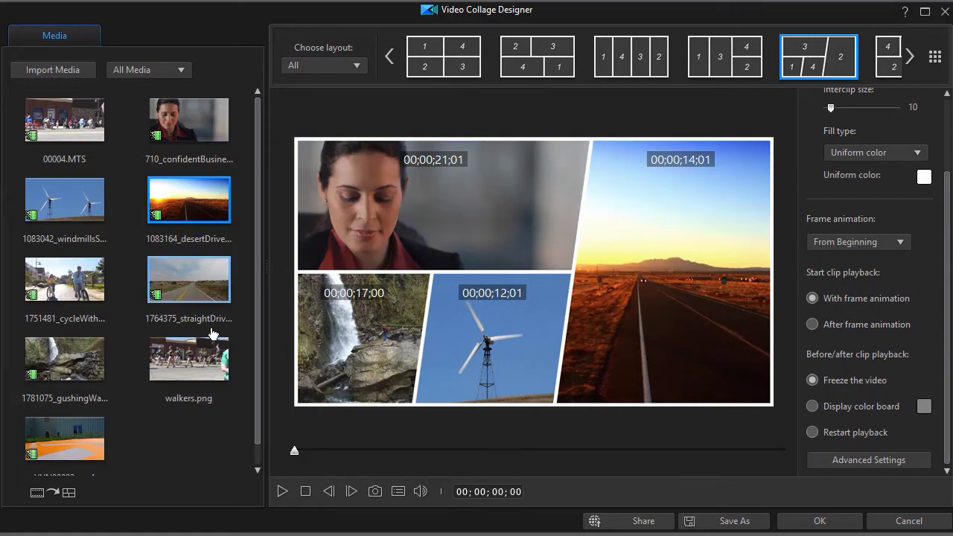
click(191, 365)
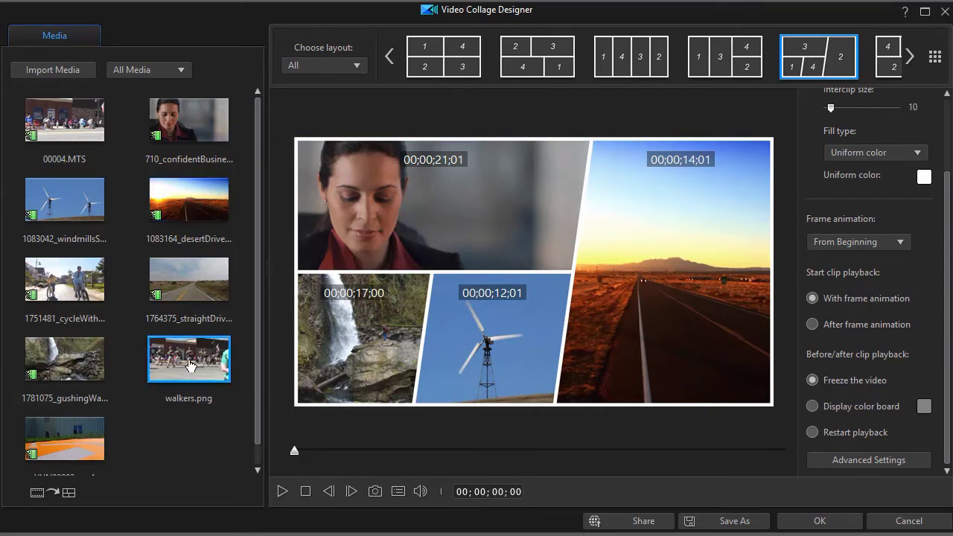
drag(191, 365, 350, 347)
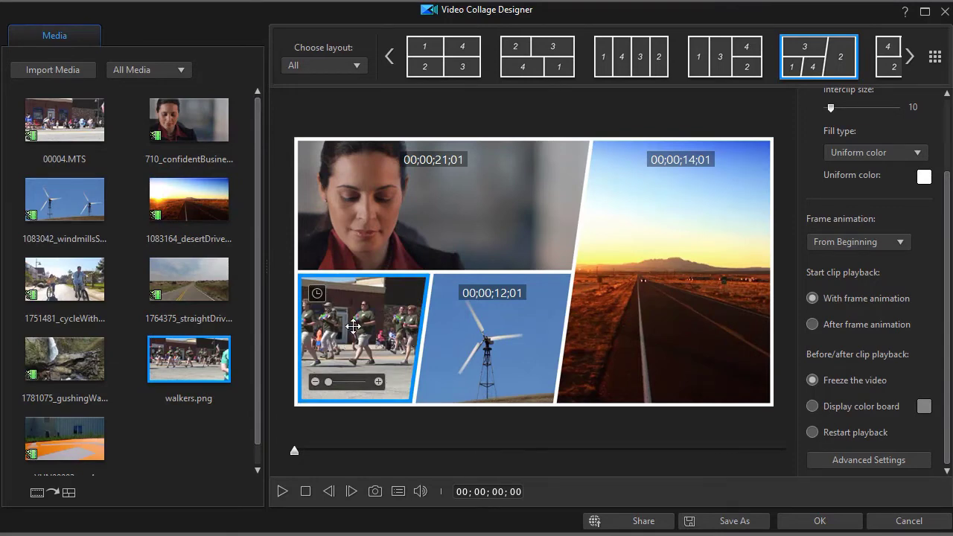
click(317, 295)
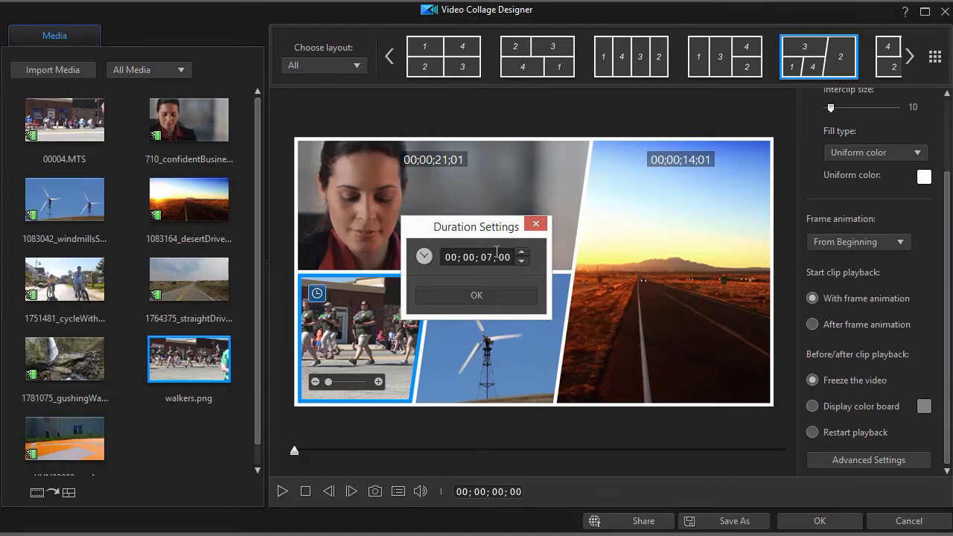
click(476, 296)
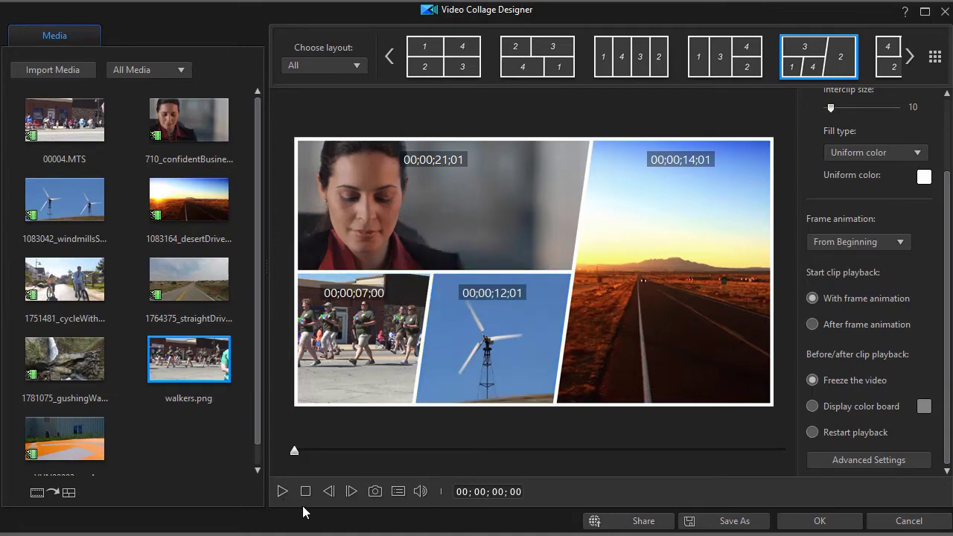
- Play the collage preview through to nearly 40 seconds, then stop it
click(283, 493)
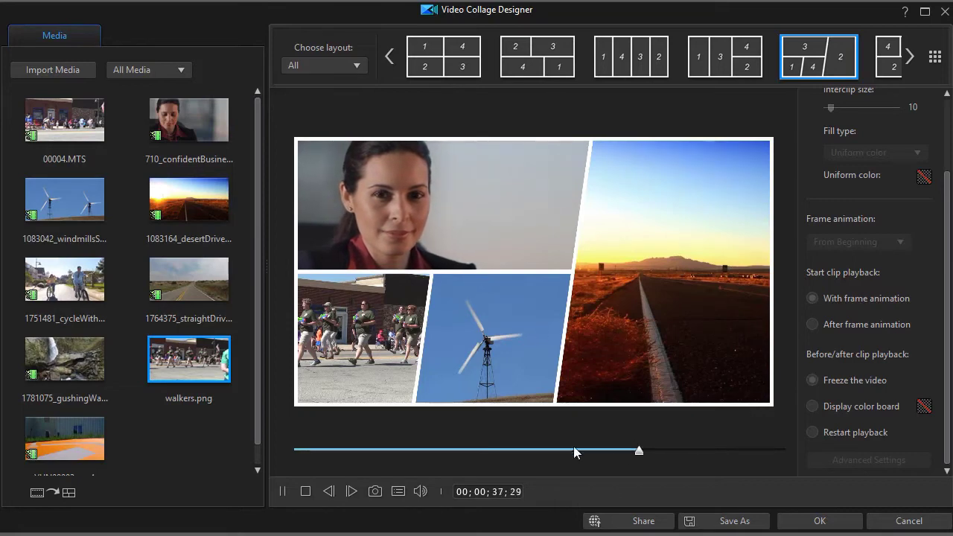
click(305, 492)
- Switch playback timing to All at once and match collage duration to Shortest Clip
click(851, 457)
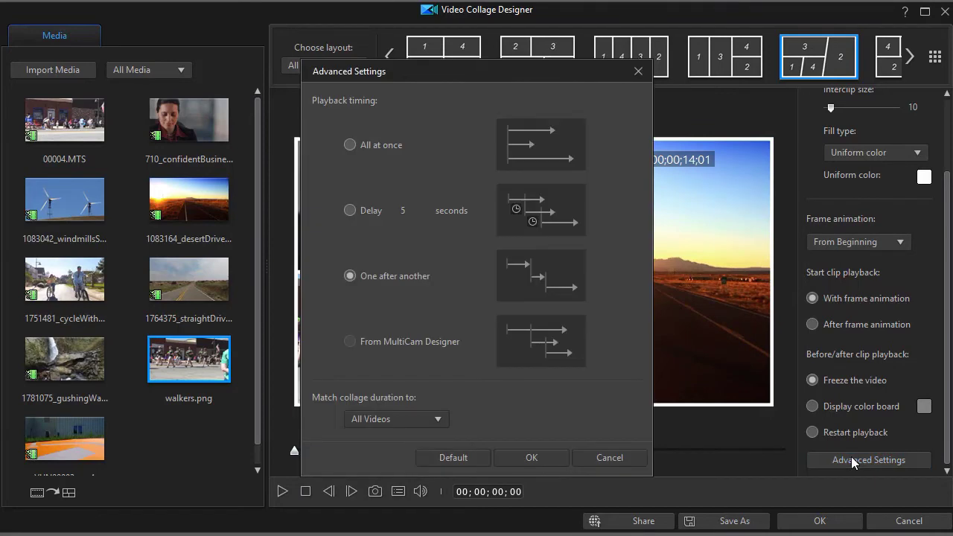
drag(456, 65, 442, 20)
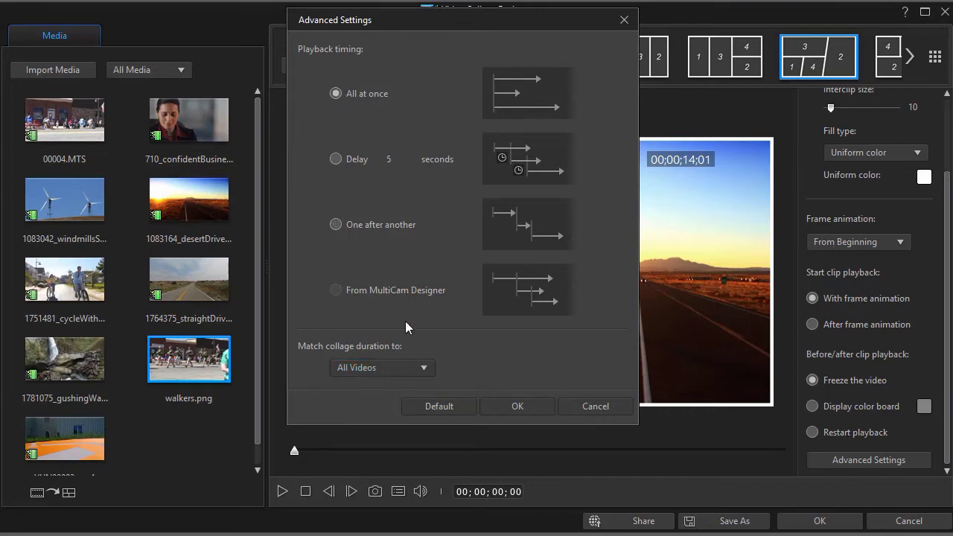
click(427, 369)
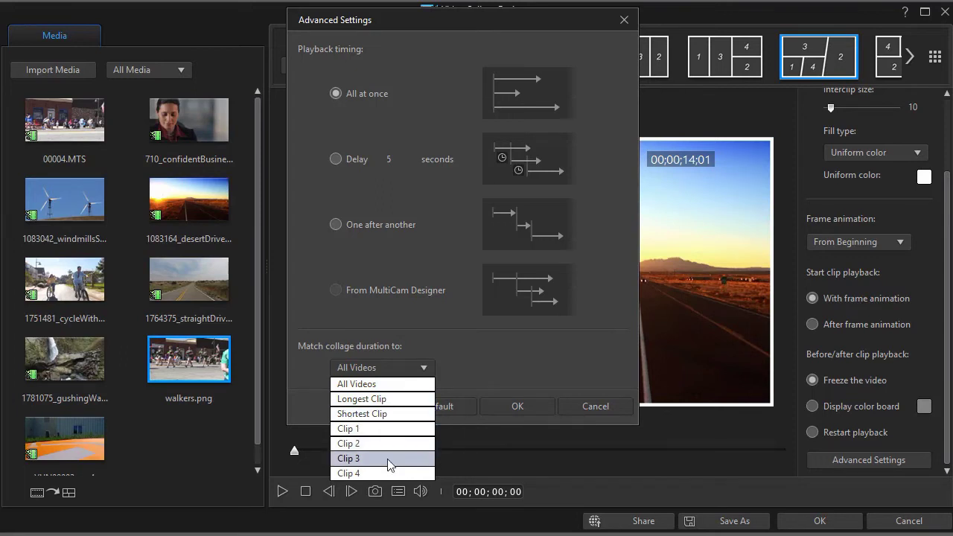
click(397, 414)
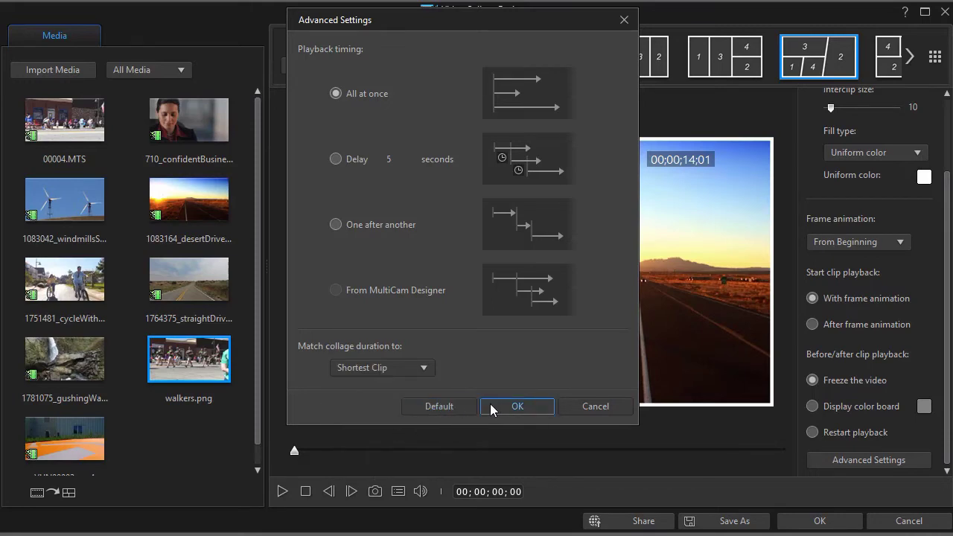
click(514, 407)
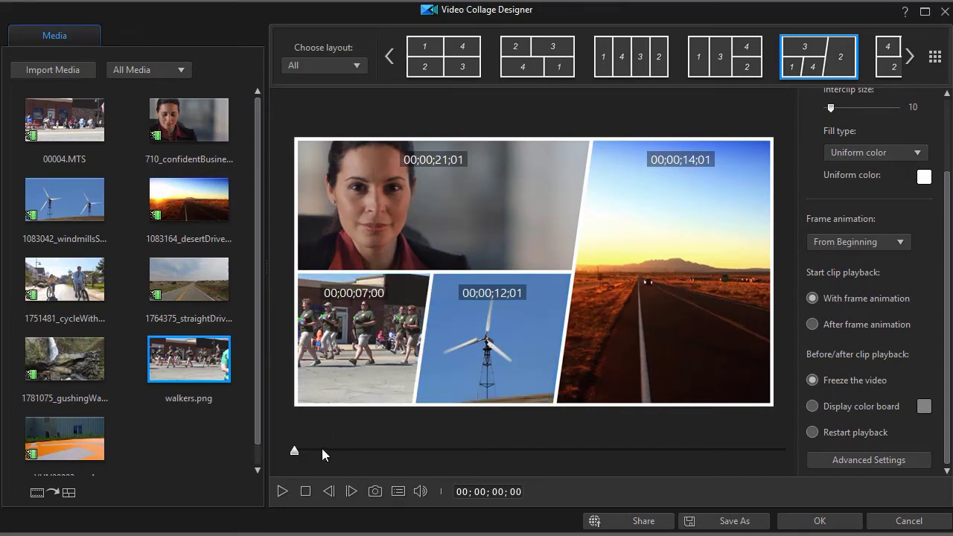
click(283, 492)
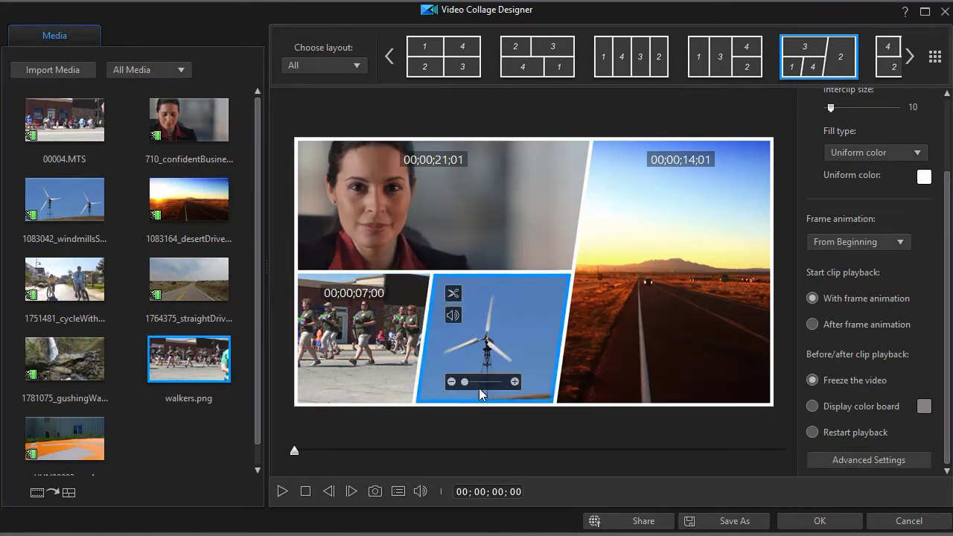
mouse_move(655, 331)
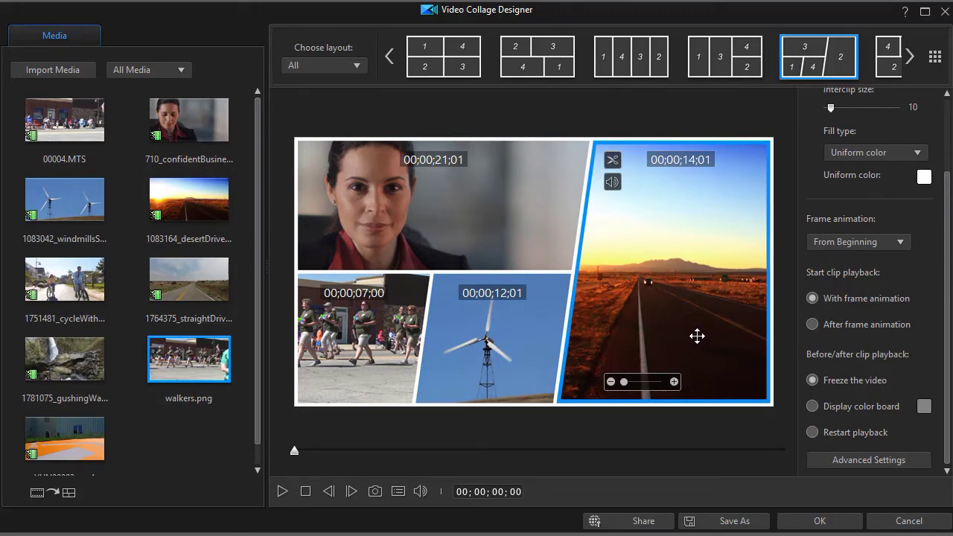
mouse_move(356, 326)
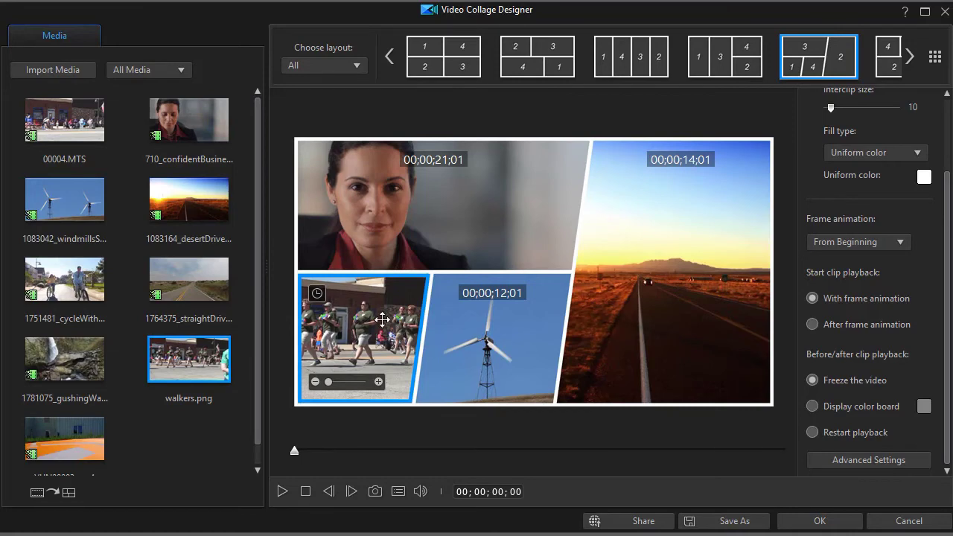
mouse_move(437, 344)
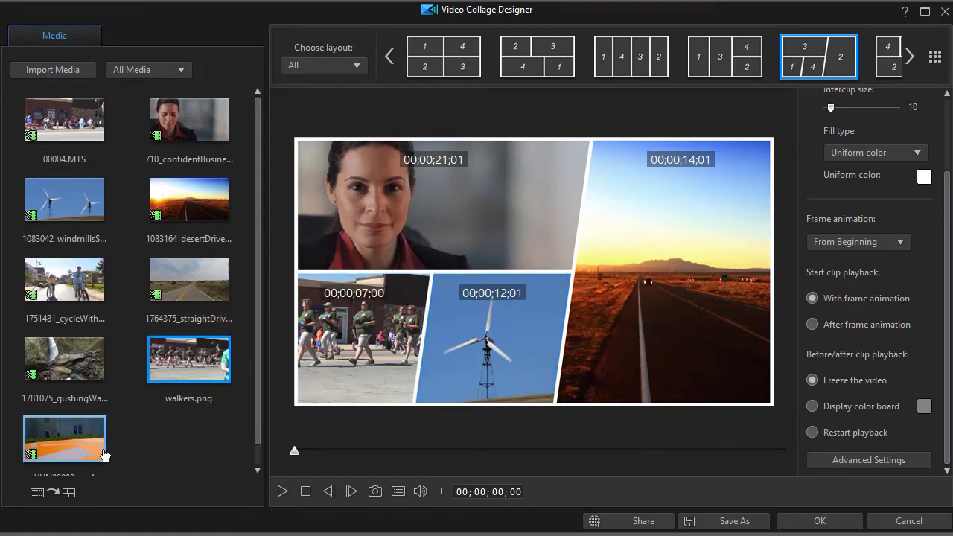
drag(294, 453, 795, 459)
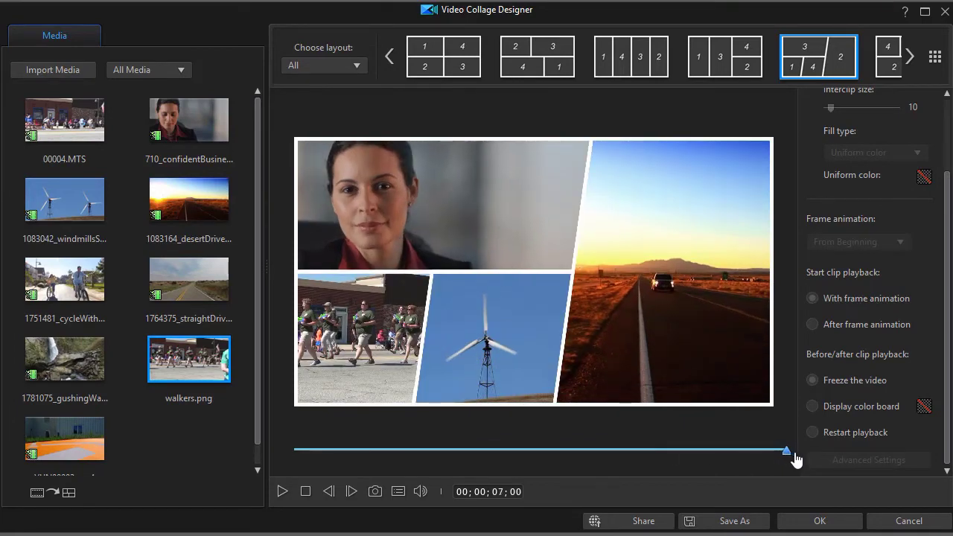
drag(796, 459, 572, 441)
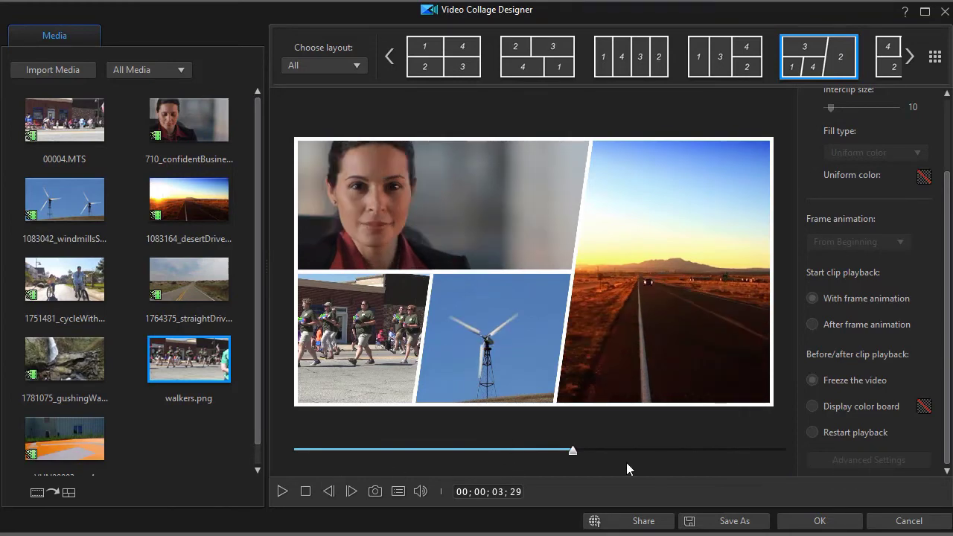
click(305, 492)
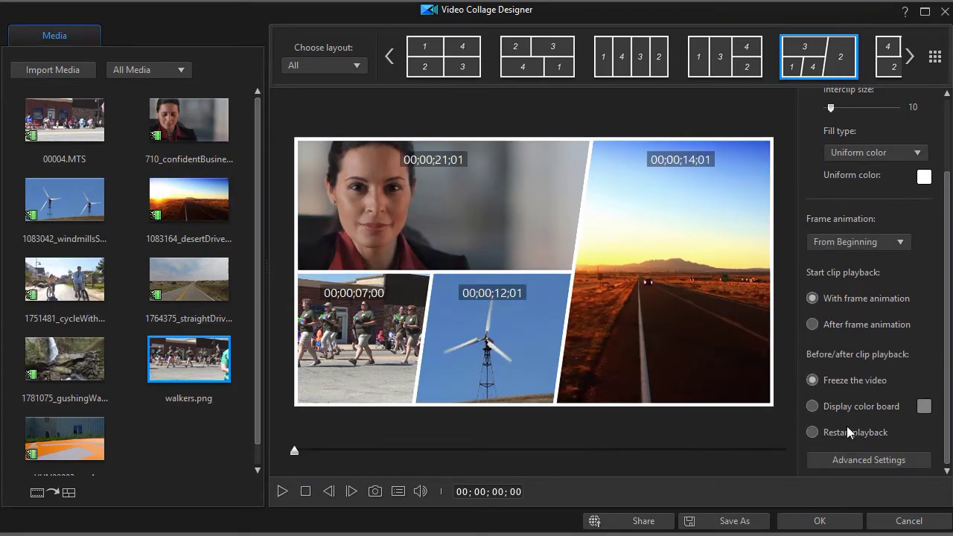
click(867, 462)
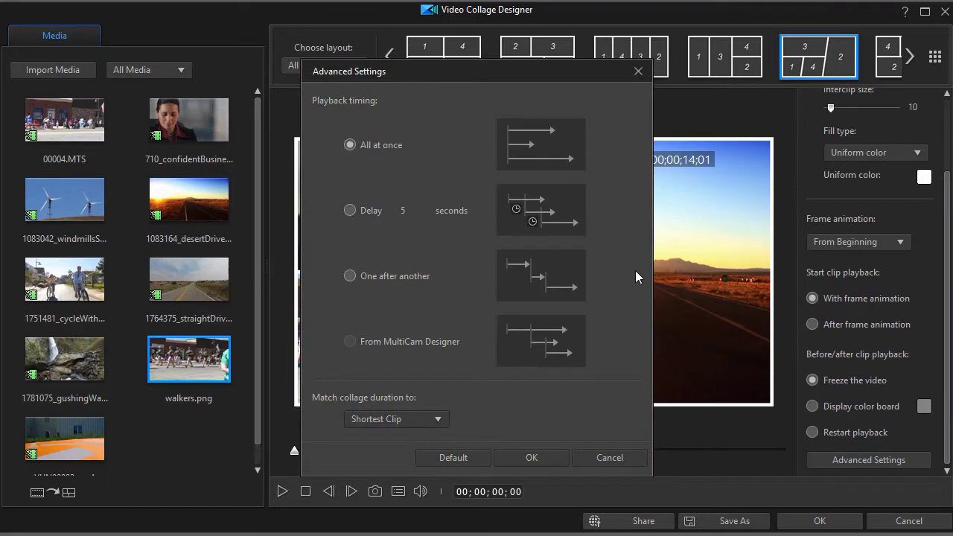
- Change playback timing to One after another, keeping duration matched to Shortest Clip
click(349, 276)
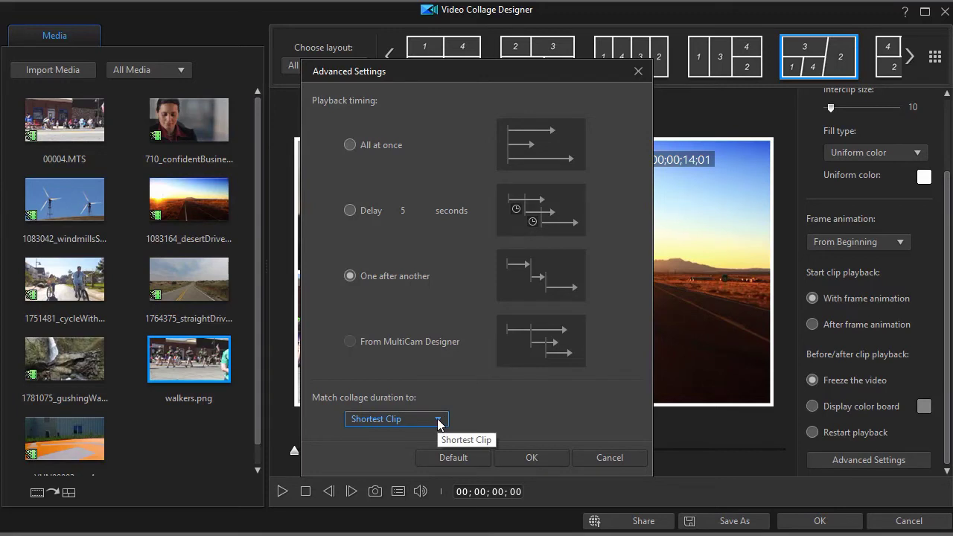
click(537, 458)
- Swap the walkers and windmill clips, centre the windmill in its cell, and play the collage
mouse_move(352, 321)
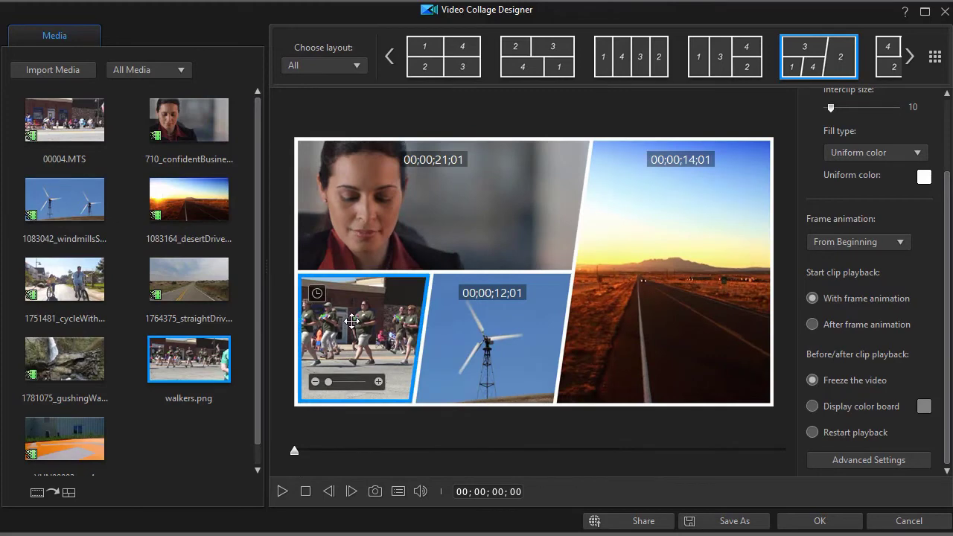
mouse_move(346, 320)
mouse_down()
mouse_move(477, 334)
mouse_move(337, 333)
mouse_move(344, 334)
mouse_up()
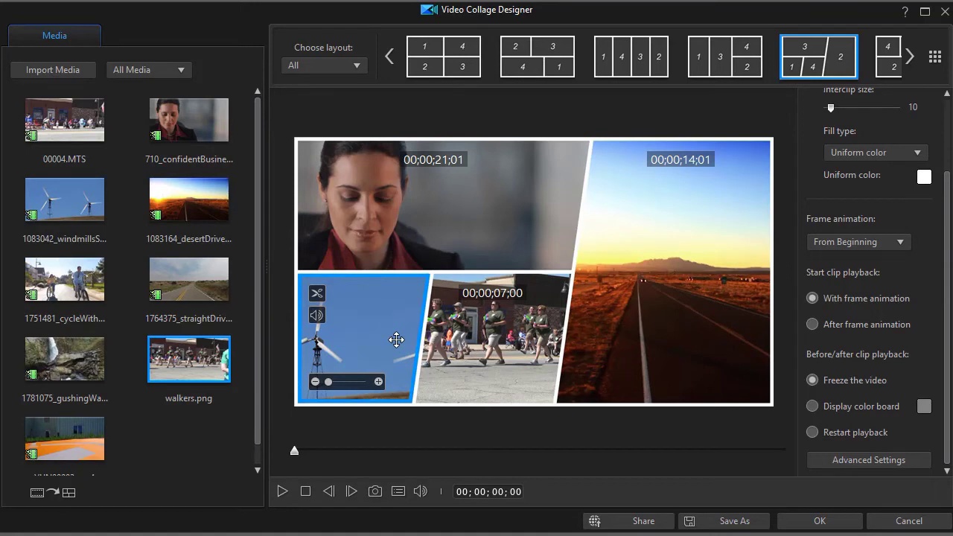
drag(353, 336, 375, 338)
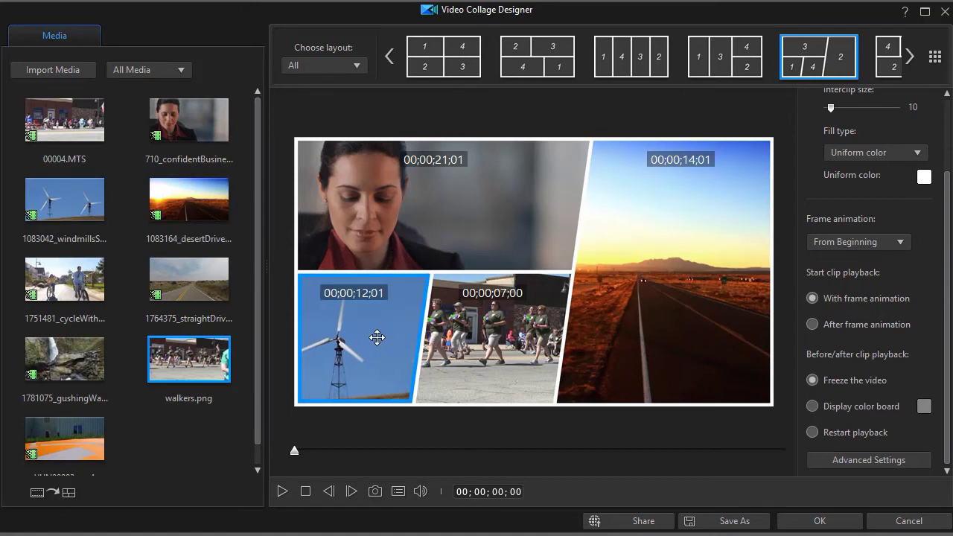
click(282, 492)
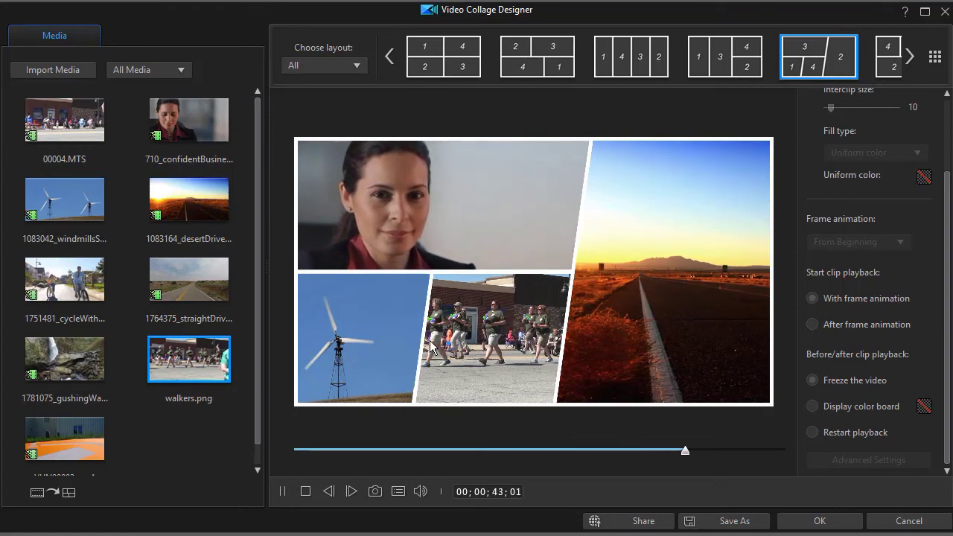
- Stop the preview, swap the walkers clip with the desert road clip, and replay it
click(304, 493)
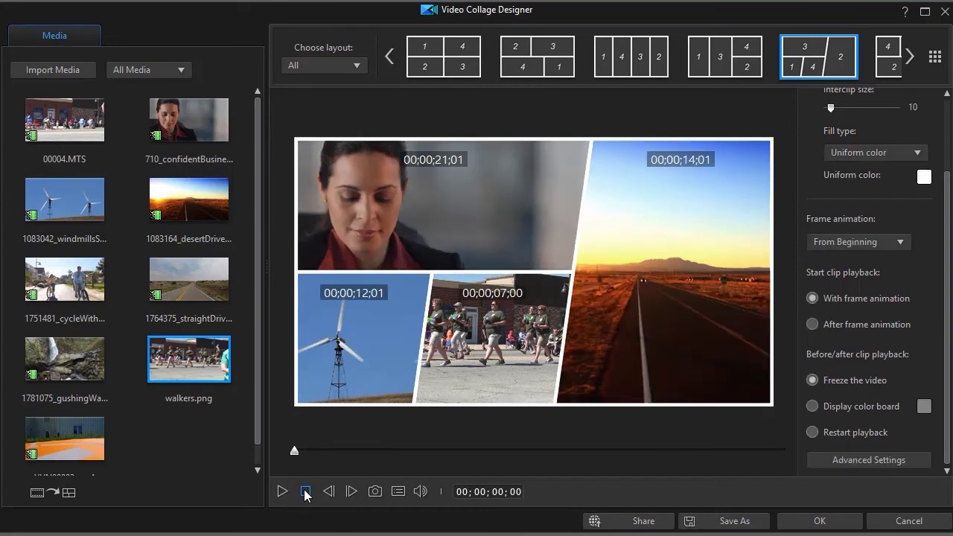
drag(511, 344, 673, 340)
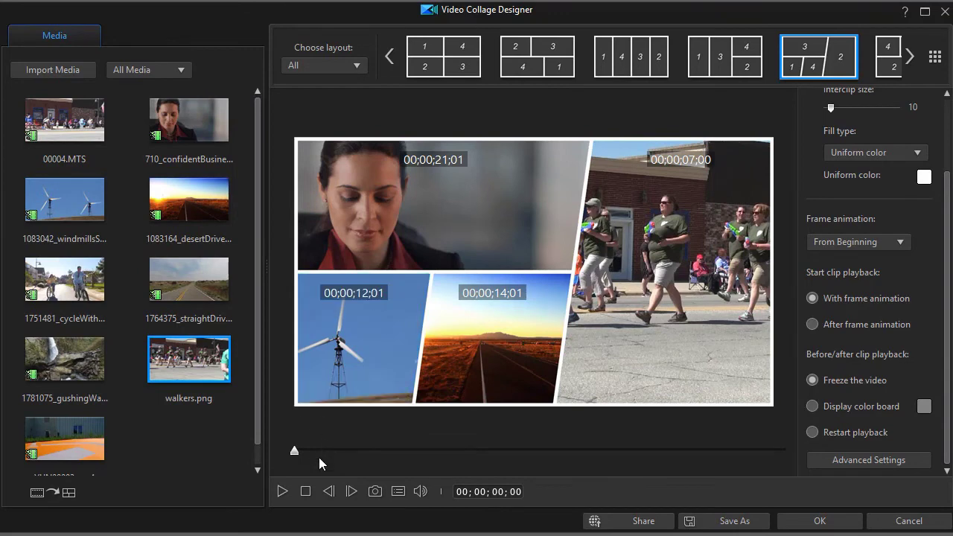
click(283, 492)
- Jump the preview to the end, then scroll the settings panel down to Advanced Settings
click(783, 449)
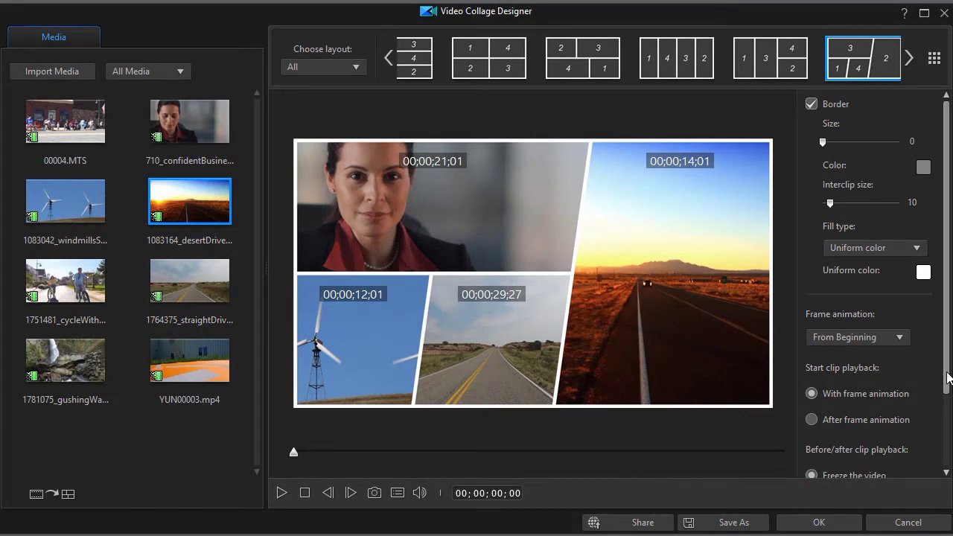
scroll(948, 378, down, 2)
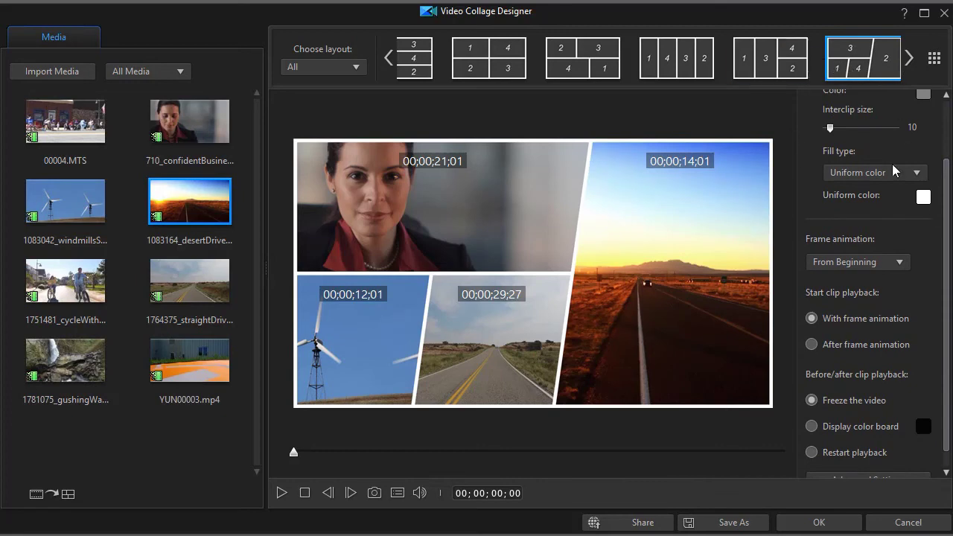
scroll(948, 378, down, 1)
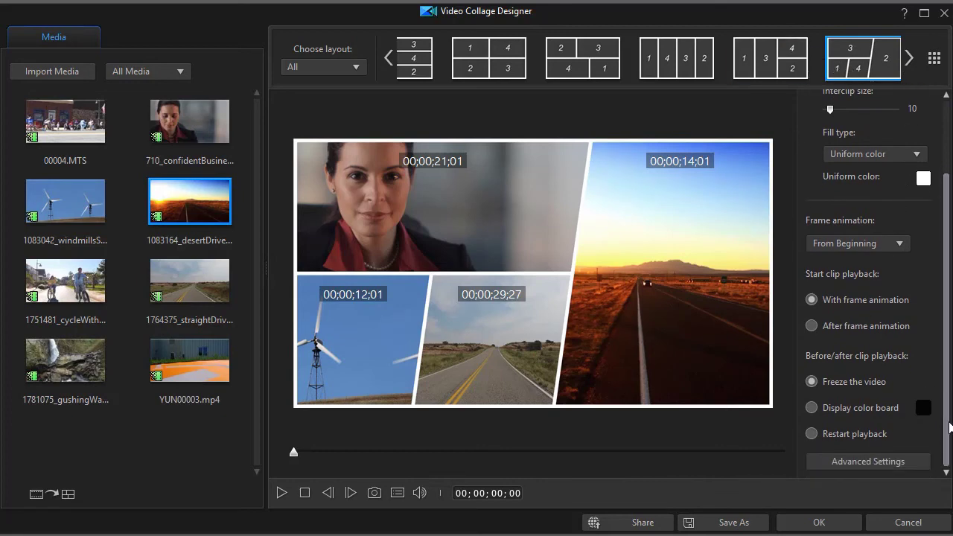
click(886, 463)
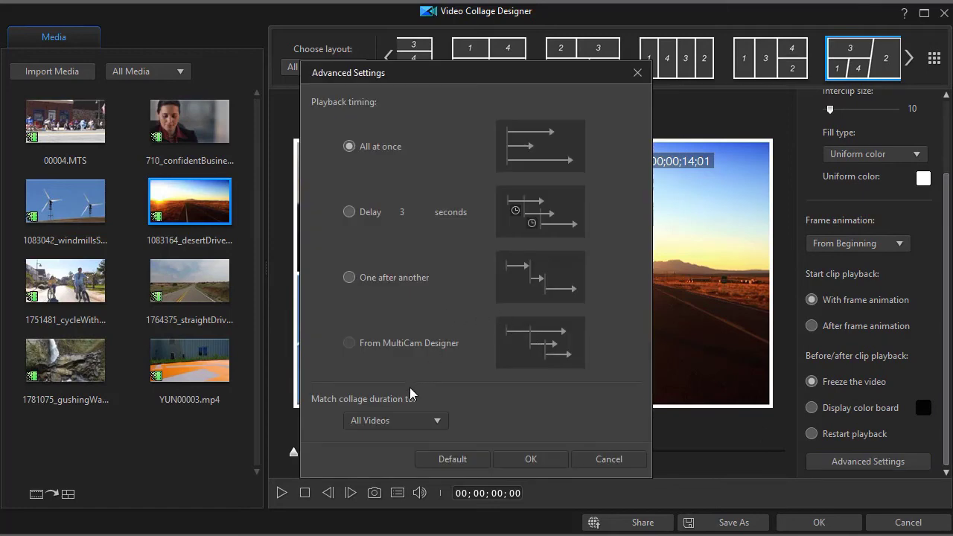
- Set 'Match collage duration to' Clip 3 and confirm with OK
click(443, 421)
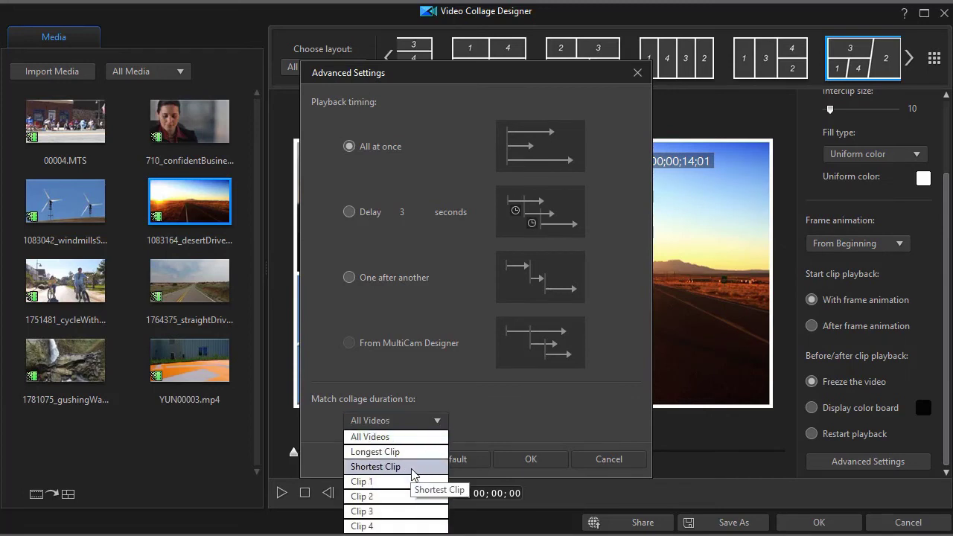
click(403, 512)
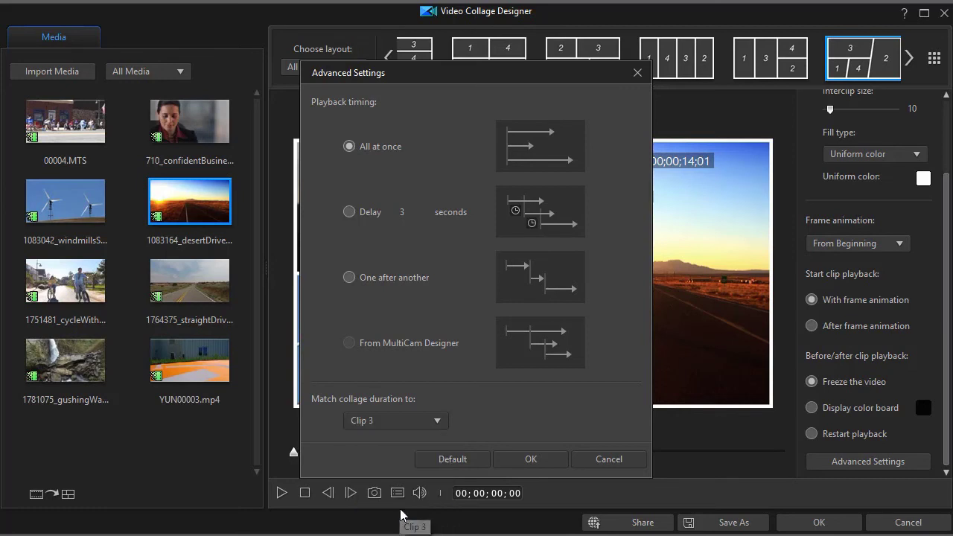
click(533, 462)
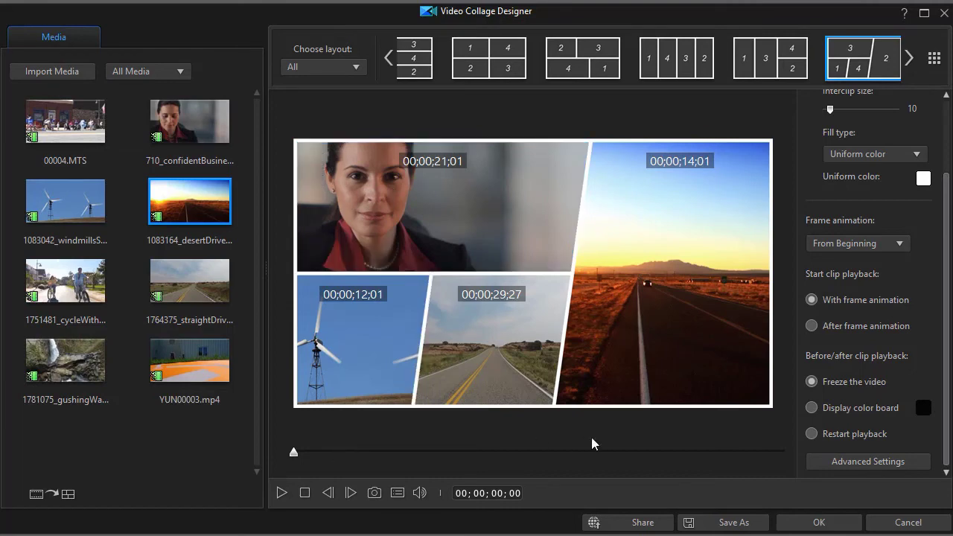
click(282, 494)
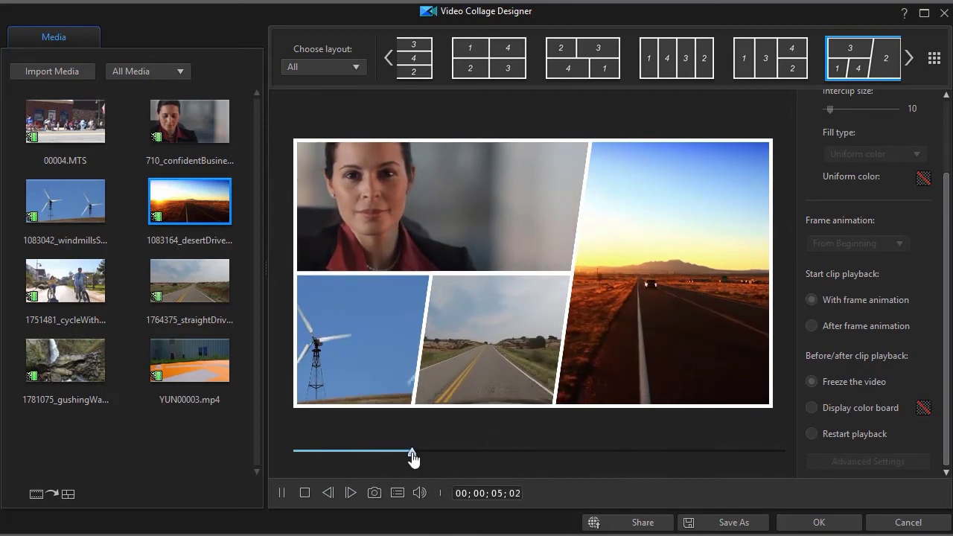
drag(410, 455, 792, 463)
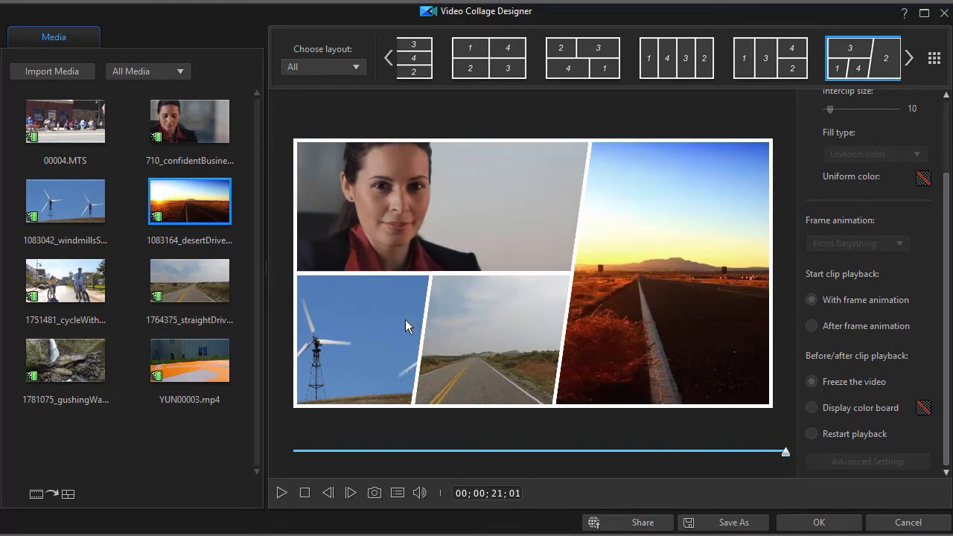
click(304, 493)
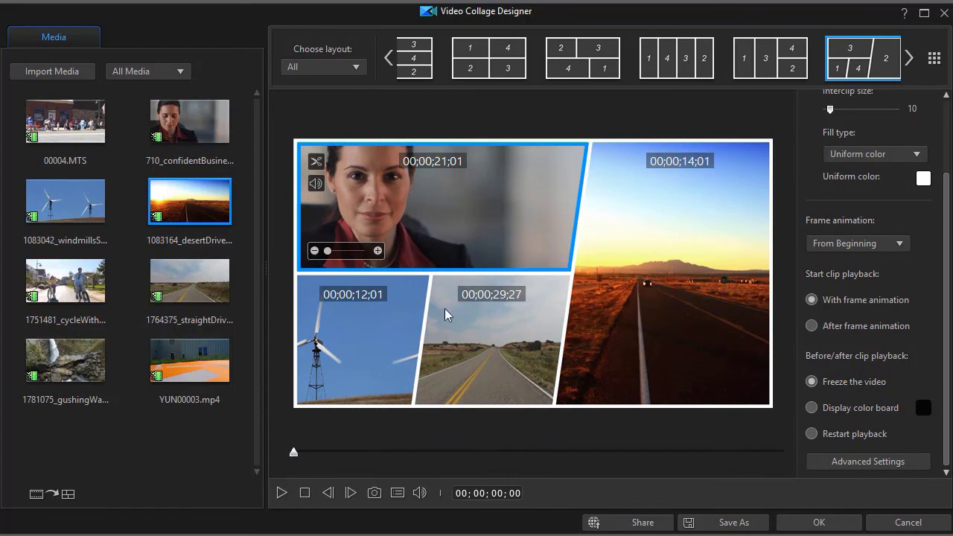
click(868, 461)
click(406, 421)
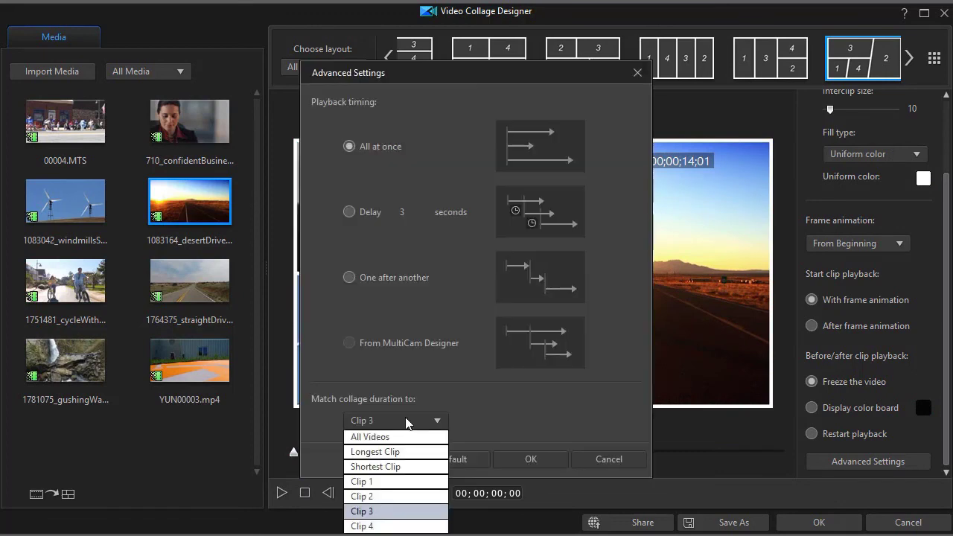
- Keep Clip 3, move the Advanced Settings dialog higher, and reopen the duration-matching choices
click(454, 65)
drag(455, 63, 452, 32)
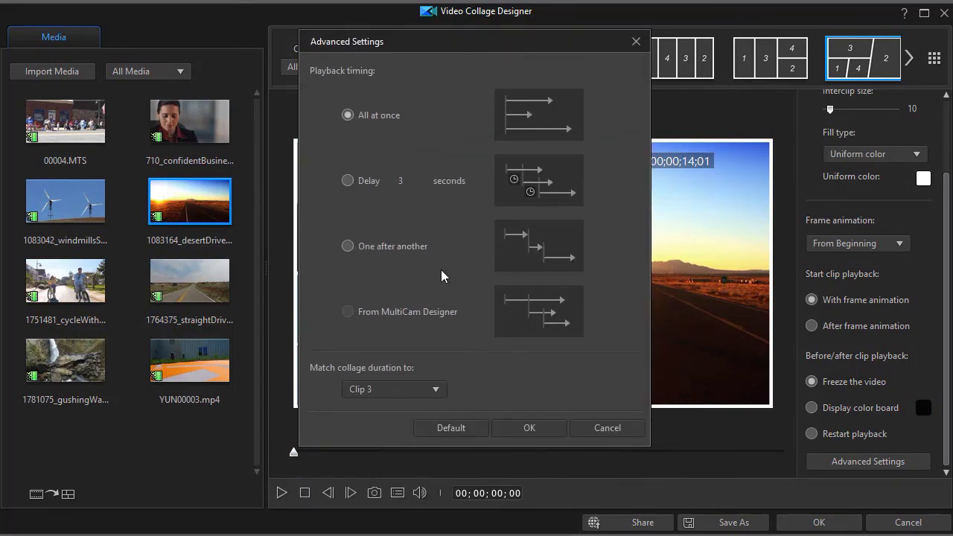
click(438, 392)
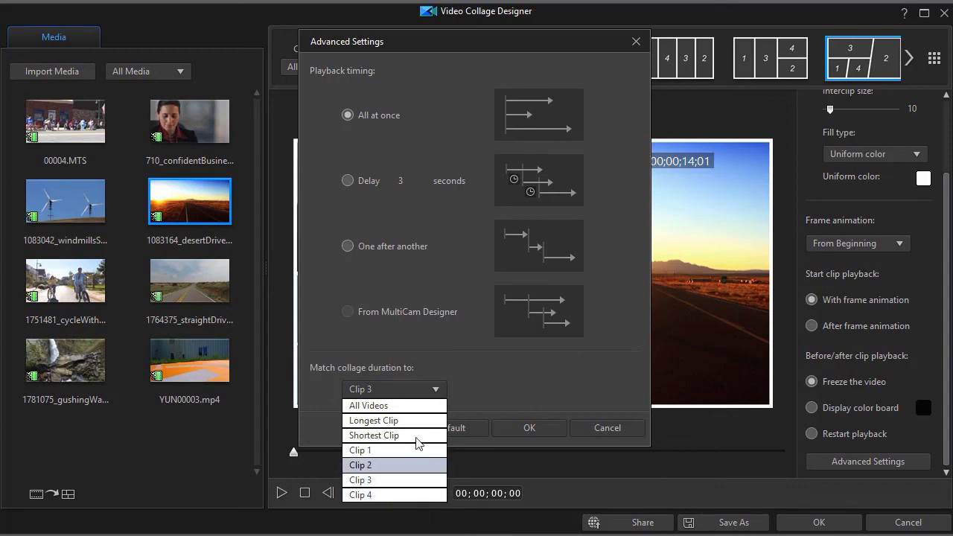
- Choose All Videos as the collage duration match instead of Clip 3
click(405, 406)
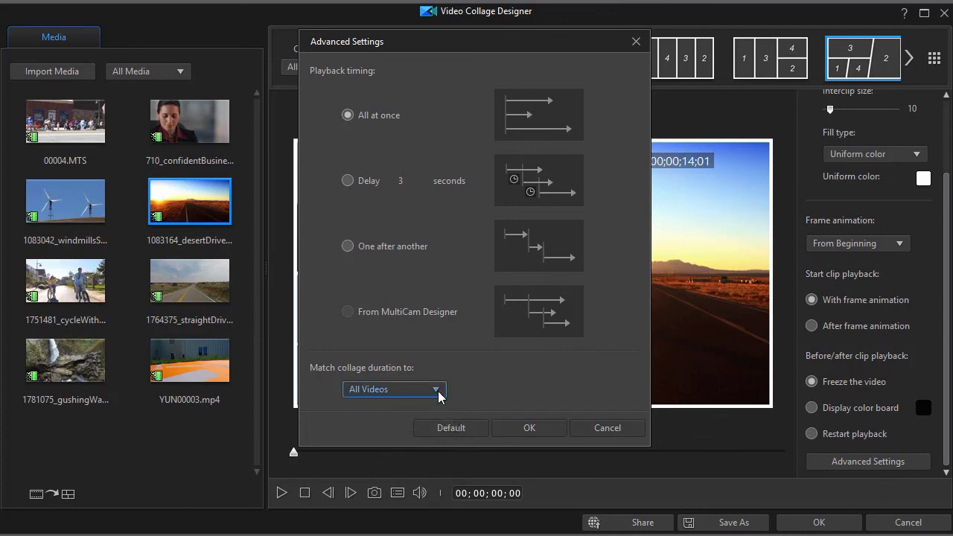